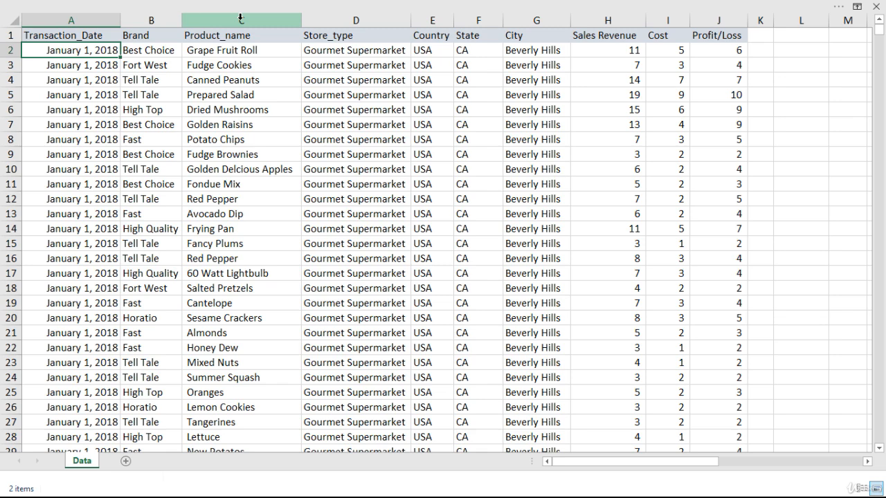
- Insert a PivotChart based on the Data table on a new worksheet
{"action": "key", "text": "Up"}
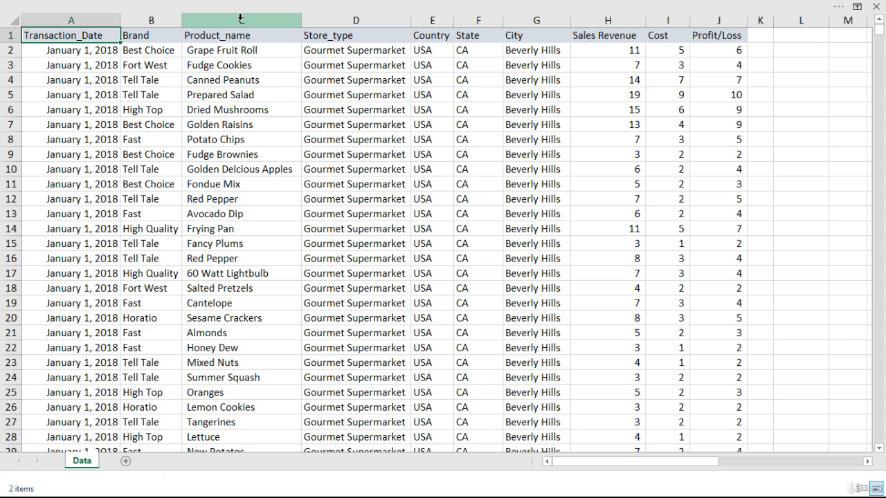
{"action": "key", "text": "alt"}
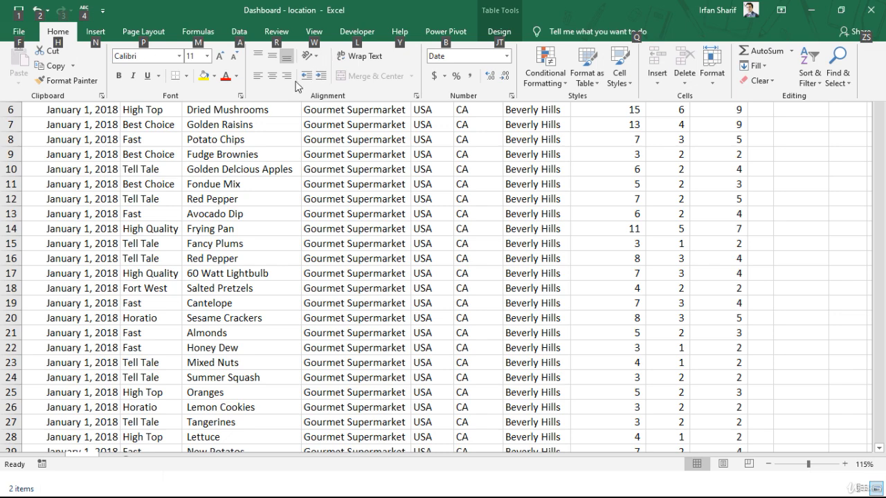
{"action": "left_click", "coordinate": [97, 33]}
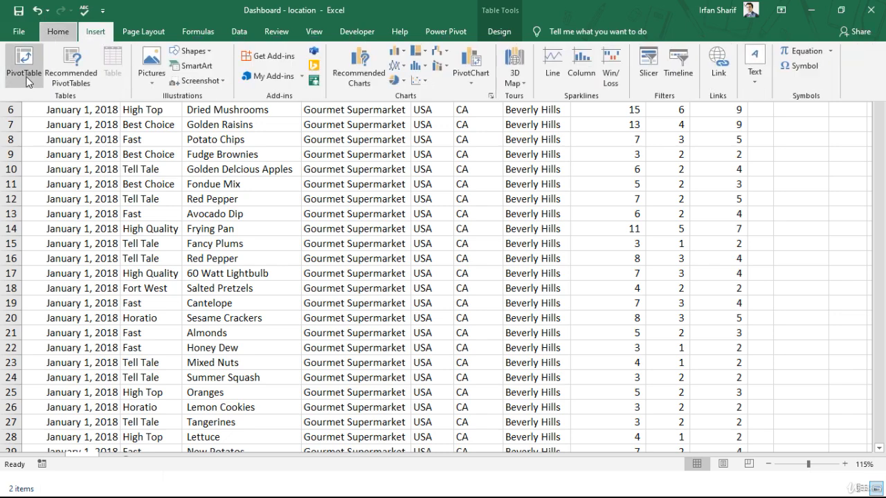
{"action": "left_click", "coordinate": [473, 64]}
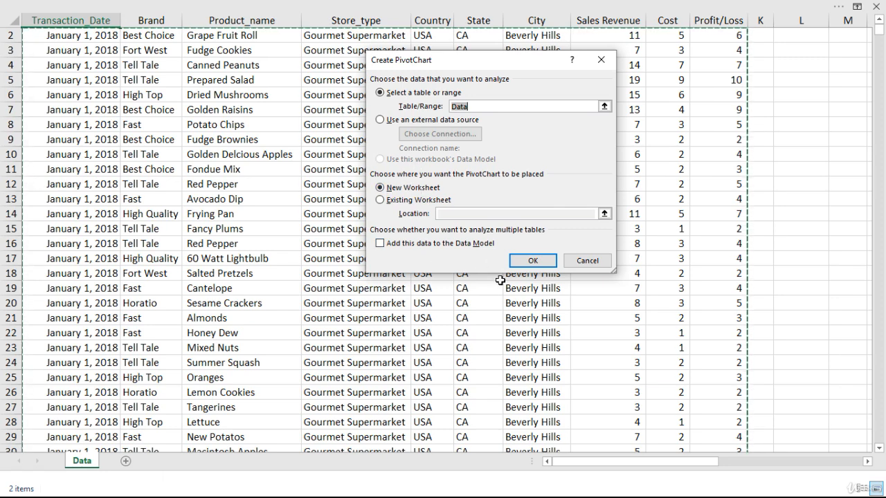
{"action": "left_click", "coordinate": [538, 264]}
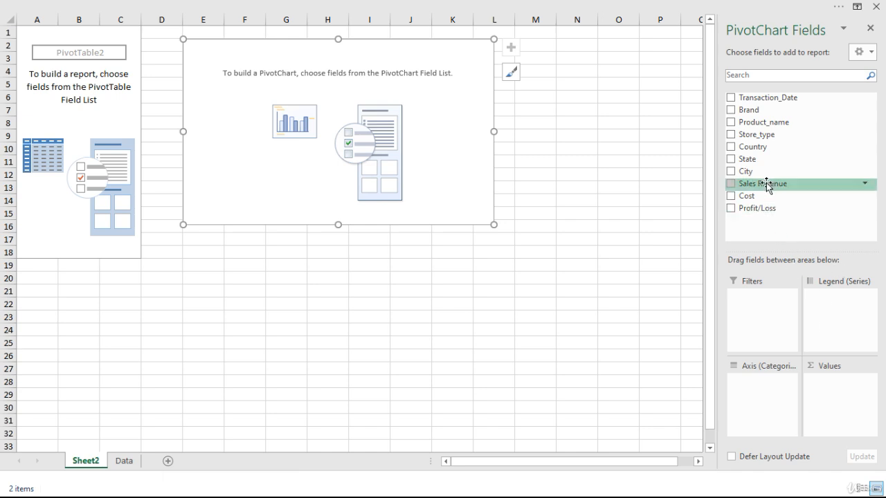
- Add Sales Revenue to the PivotChart values as a sum, using the Number format with a 1000 separator and 0 decimal places
{"action": "left_click_drag", "start_coordinate": [767, 185], "coordinate": [862, 412]}
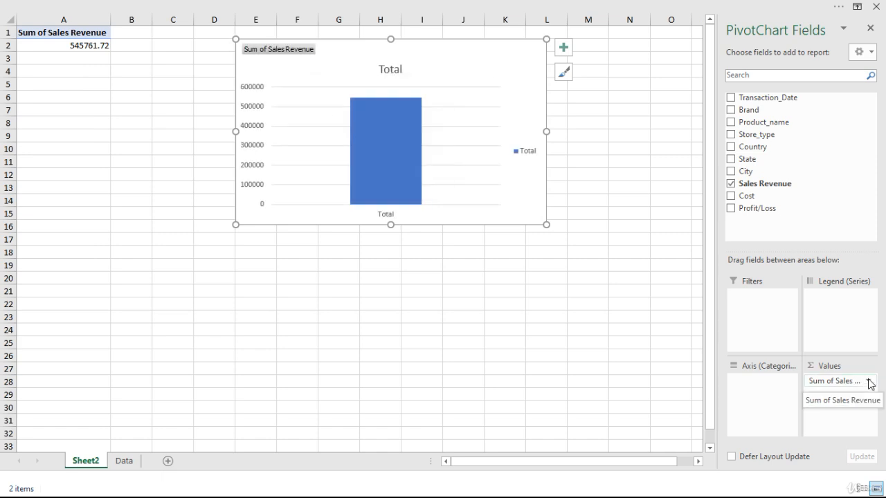
{"action": "left_click", "coordinate": [870, 385]}
{"action": "left_click", "coordinate": [803, 367]}
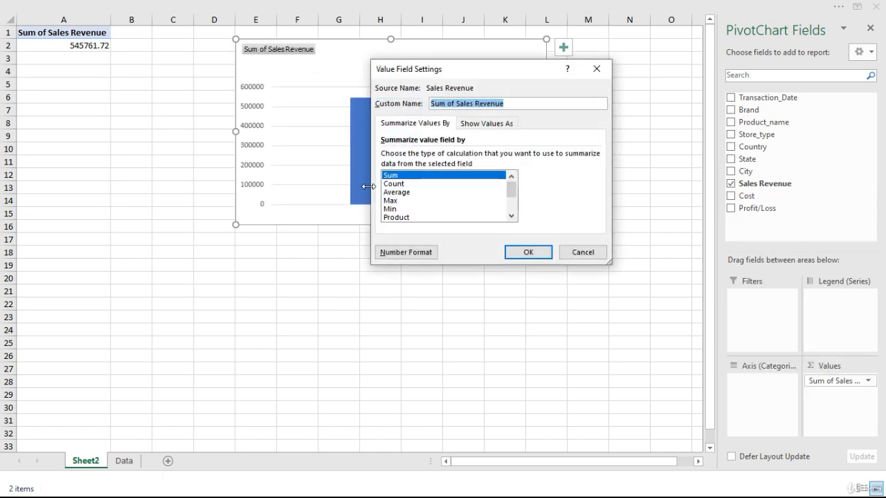
{"action": "left_click", "coordinate": [414, 253]}
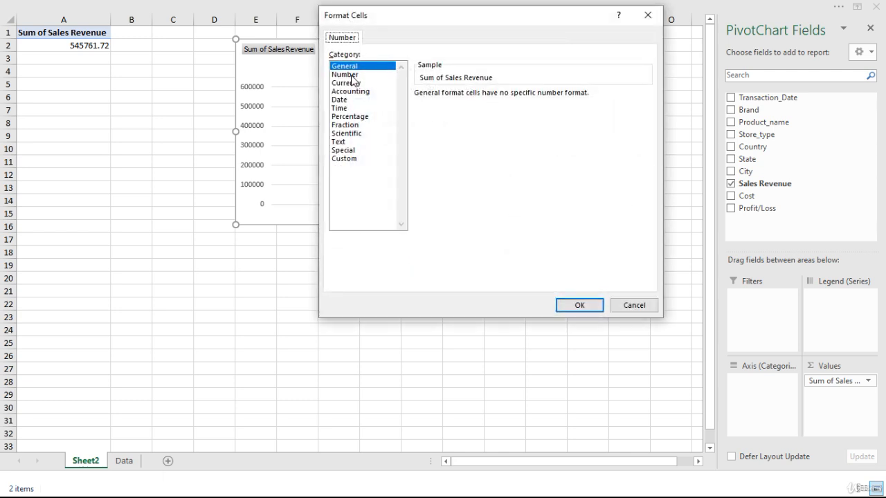
{"action": "left_click", "coordinate": [349, 75]}
{"action": "left_click", "coordinate": [419, 110]}
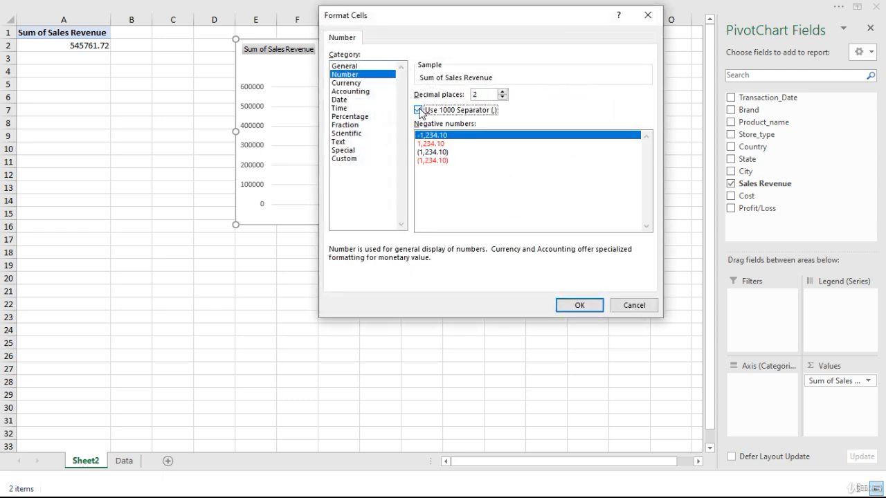
{"action": "left_click", "coordinate": [502, 97]}
{"action": "left_click", "coordinate": [503, 97]}
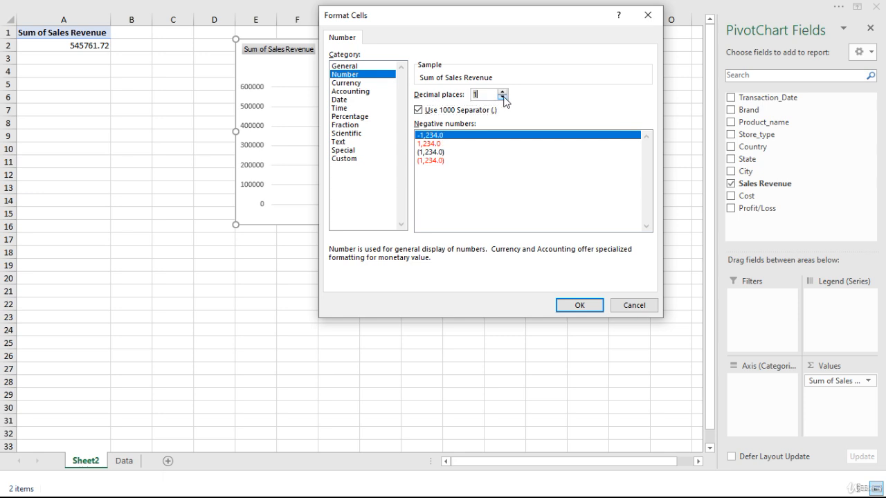
{"action": "left_click", "coordinate": [575, 306]}
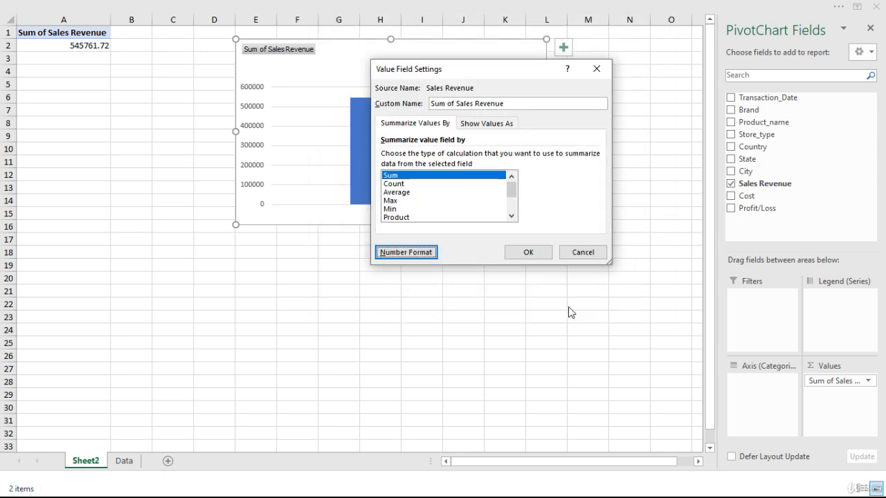
{"action": "left_click", "coordinate": [528, 253]}
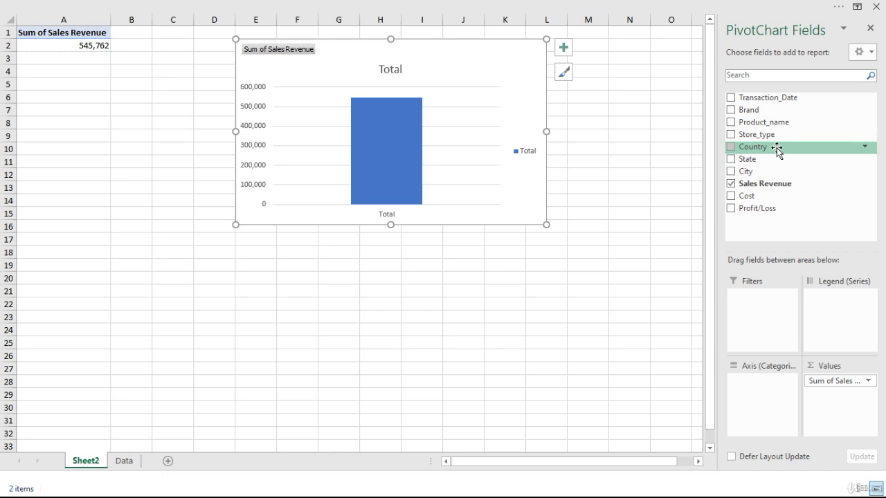
- Use Country as the chart's axis category and sort the countries by sales revenue from largest to smallest
{"action": "left_click_drag", "start_coordinate": [777, 148], "coordinate": [763, 407]}
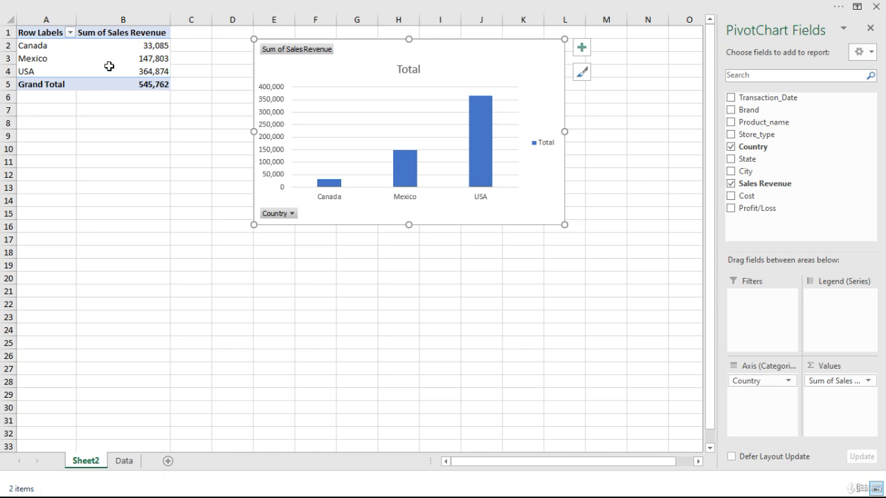
{"action": "left_click", "coordinate": [146, 59]}
{"action": "right_click", "coordinate": [147, 59]}
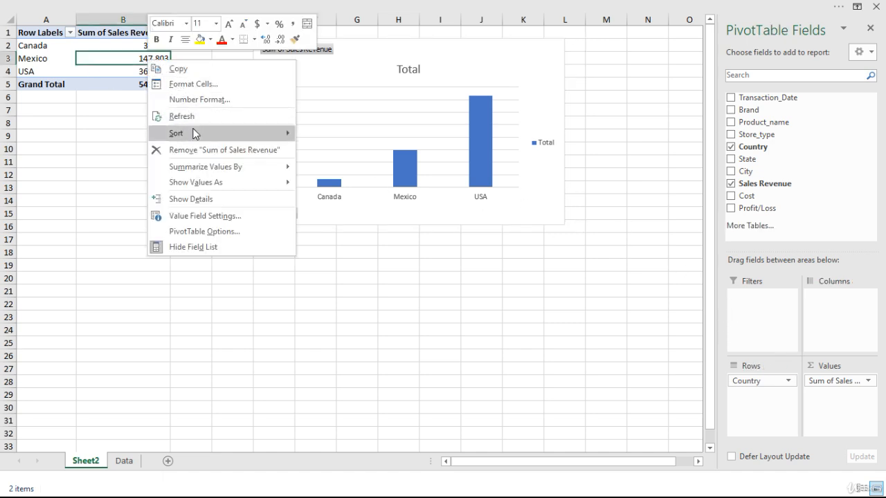
{"action": "mouse_move", "coordinate": [218, 134]}
{"action": "left_click", "coordinate": [350, 153]}
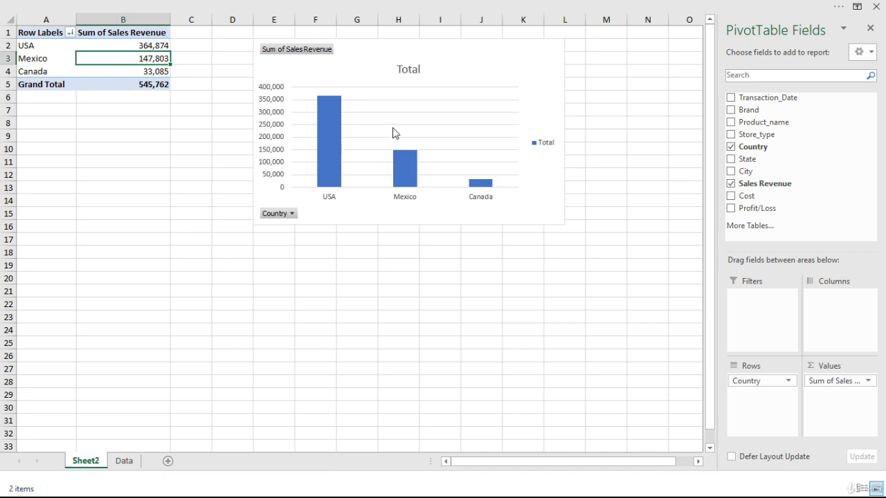
- Hide the value field button and the Country axis field button on the chart
{"action": "right_click", "coordinate": [294, 55]}
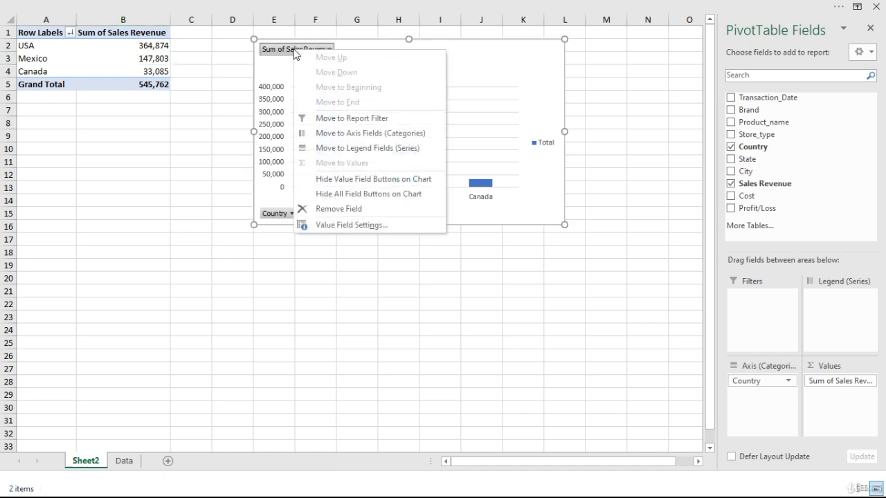
{"action": "left_click", "coordinate": [381, 179]}
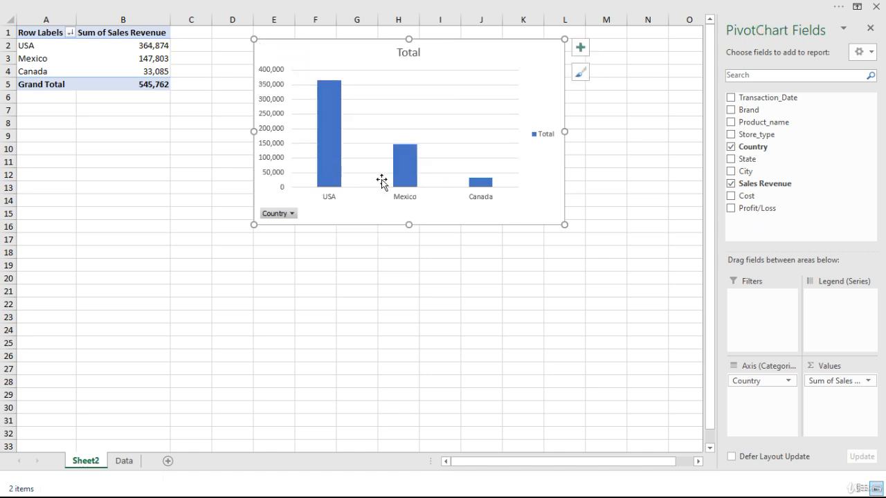
{"action": "right_click", "coordinate": [282, 216]}
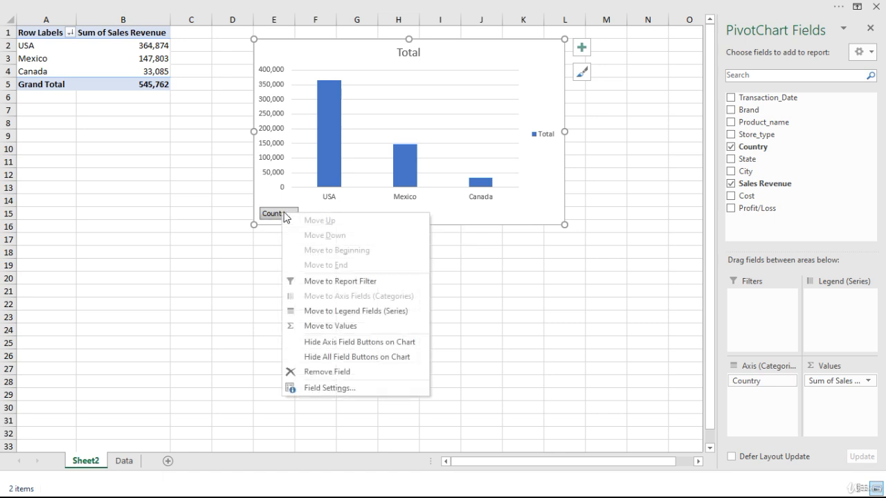
{"action": "left_click", "coordinate": [354, 343]}
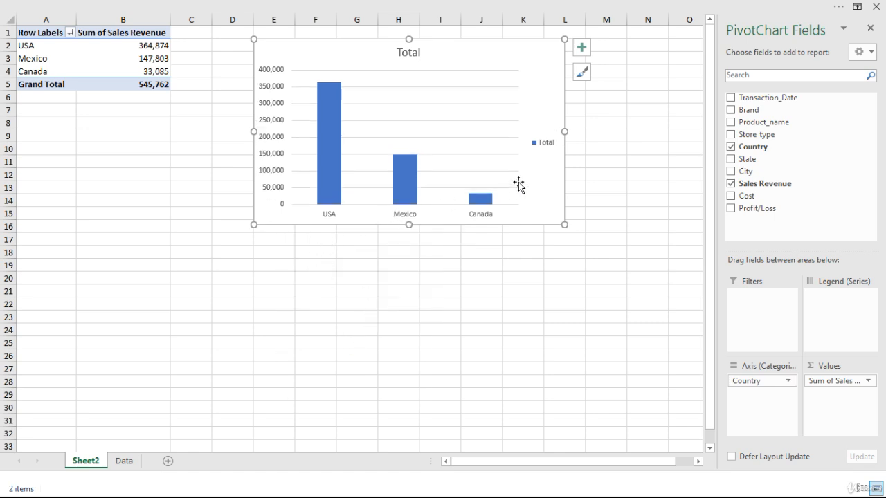
- Remove the chart's legend, and preview the chart without axes and without gridlines, restoring both
{"action": "left_click", "coordinate": [547, 144]}
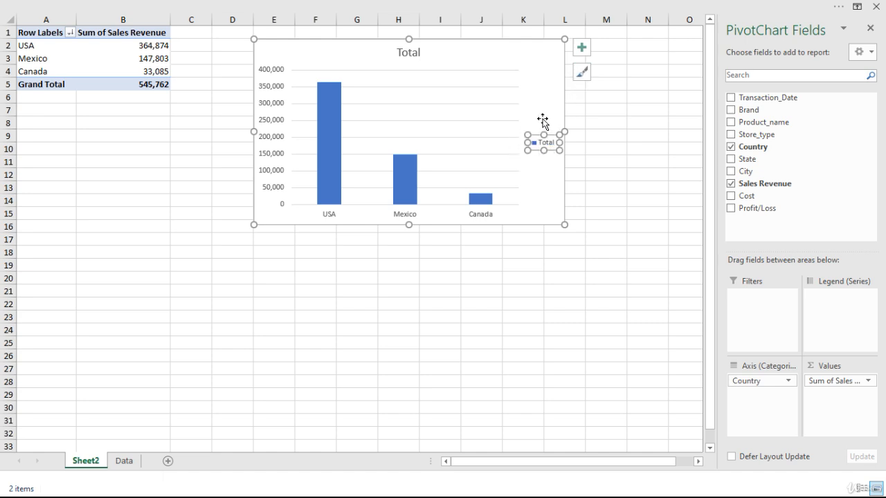
{"action": "left_click", "coordinate": [581, 47]}
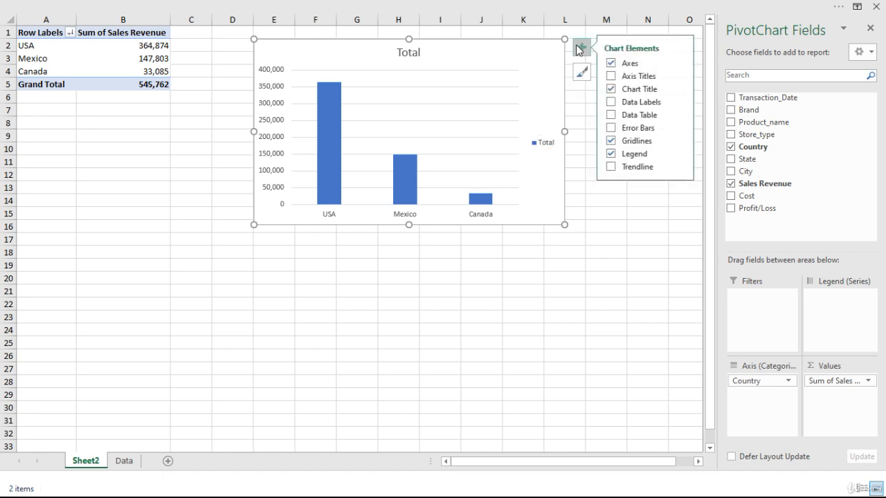
{"action": "left_click", "coordinate": [614, 63]}
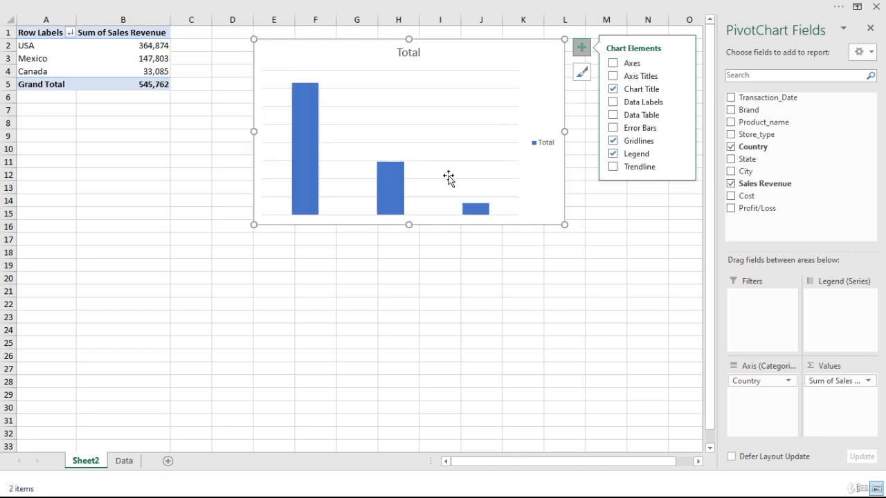
{"action": "left_click", "coordinate": [614, 64]}
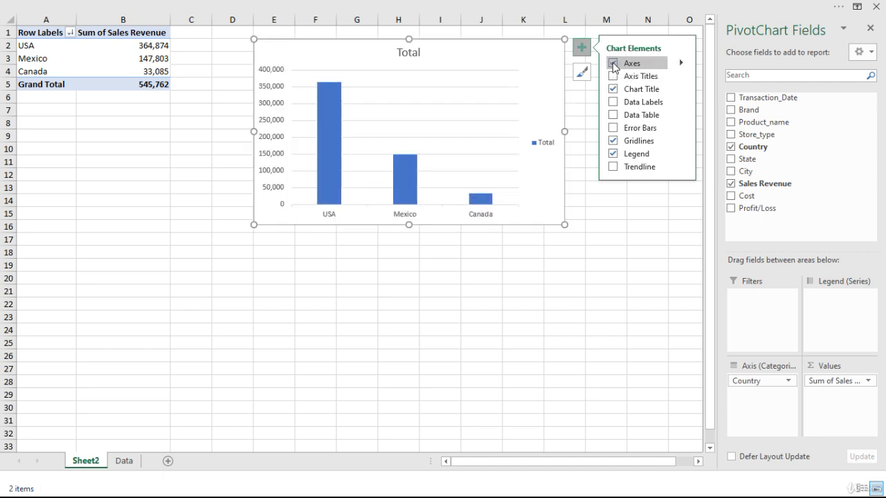
{"action": "left_click", "coordinate": [613, 153]}
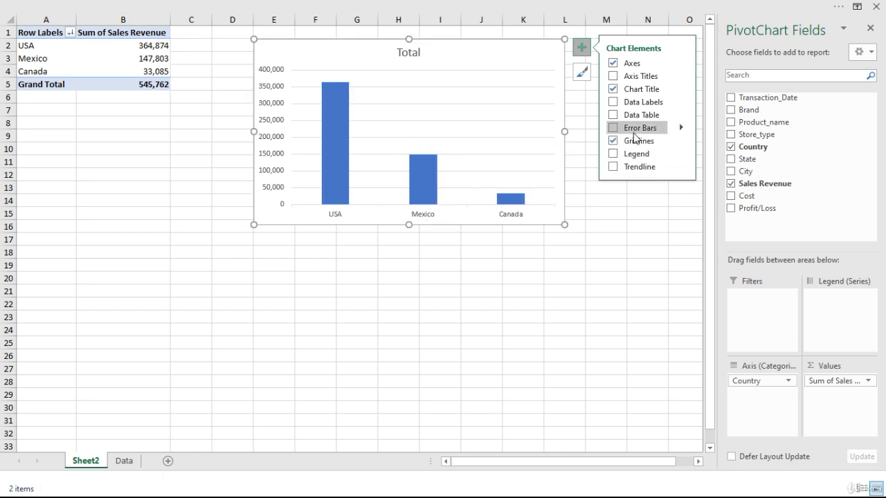
{"action": "left_click", "coordinate": [613, 142]}
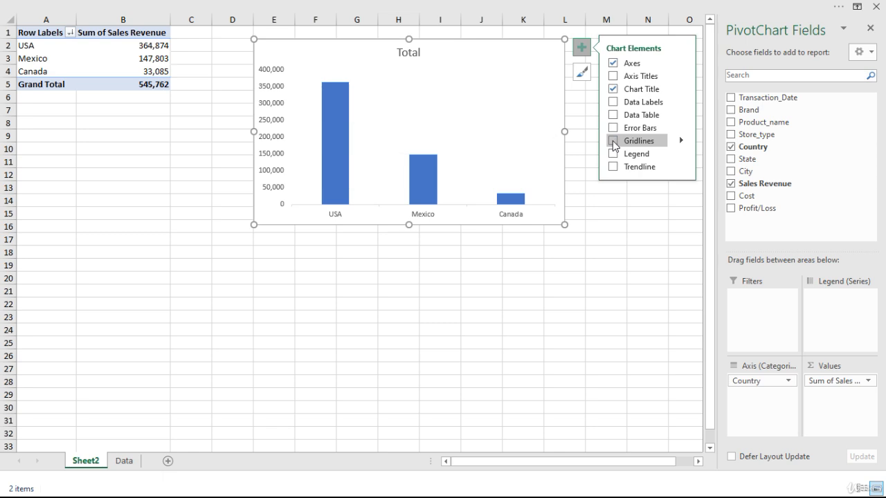
{"action": "left_click", "coordinate": [613, 141]}
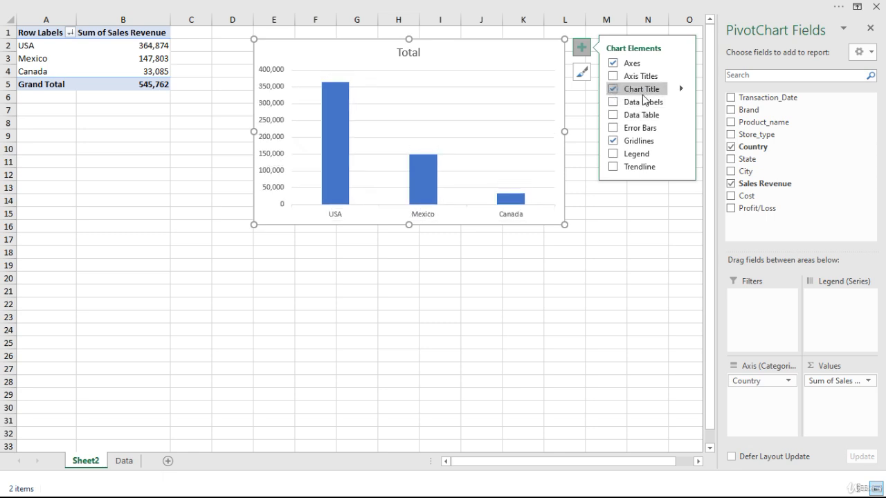
- Change the chart title to "Total Sales by Country"
{"action": "left_click", "coordinate": [419, 54]}
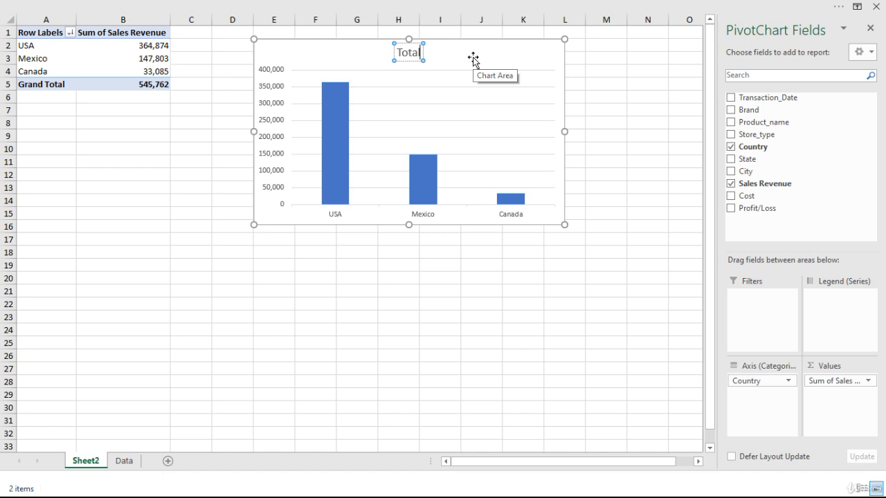
{"action": "type", "text": "Sales by C"}
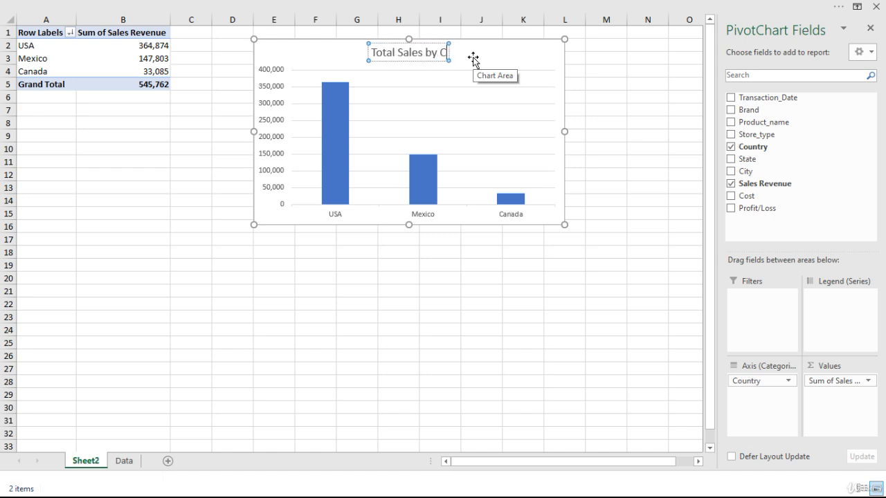
{"action": "type", "text": "ountry"}
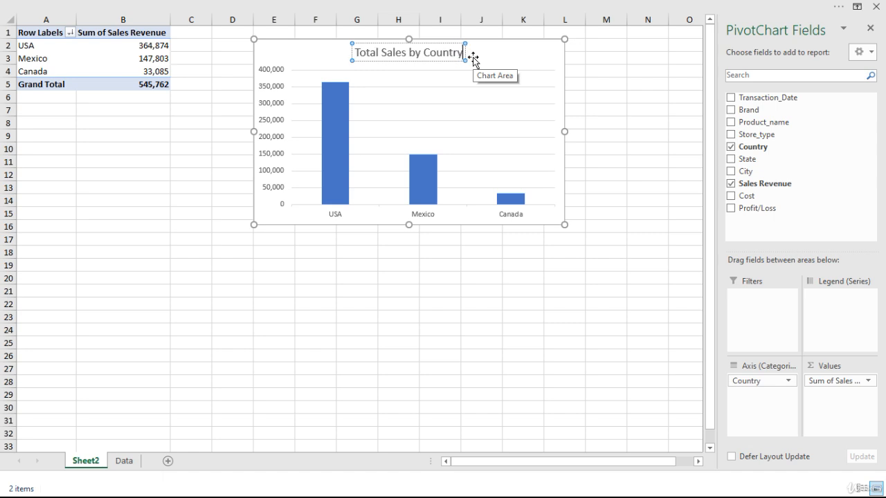
- Make the whole chart title bold and move it to the chart's upper-left corner
{"action": "key", "text": "ctrl+shift+Left"}
{"action": "key", "text": "ctrl+shift+Left"}
{"action": "key", "text": "ctrl+shift+Left"}
{"action": "key", "text": "ctrl+shift+Left"}
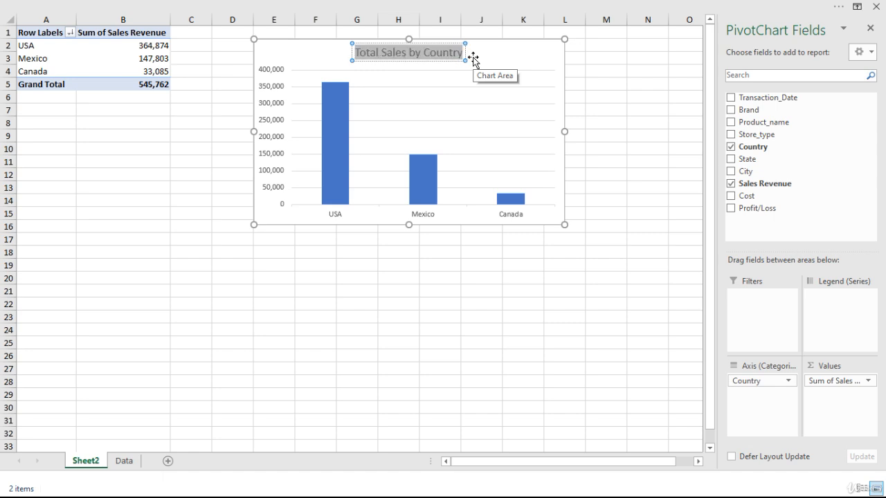
{"action": "key", "text": "ctrl+b"}
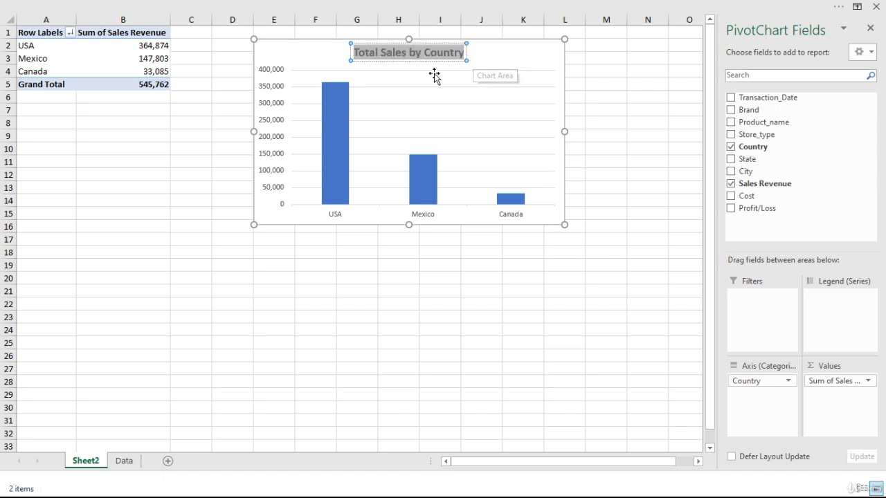
{"action": "left_click_drag", "start_coordinate": [403, 61], "coordinate": [309, 40]}
{"action": "left_click", "coordinate": [455, 54]}
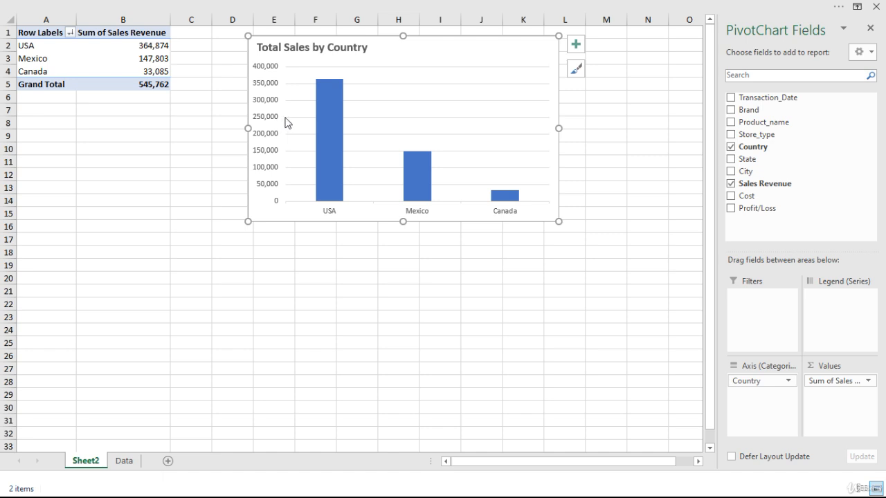
- Hide the chart's primary vertical axis, keeping the primary horizontal axis, and deselect the chart
{"action": "mouse_move", "coordinate": [336, 88]}
{"action": "left_click", "coordinate": [576, 45]}
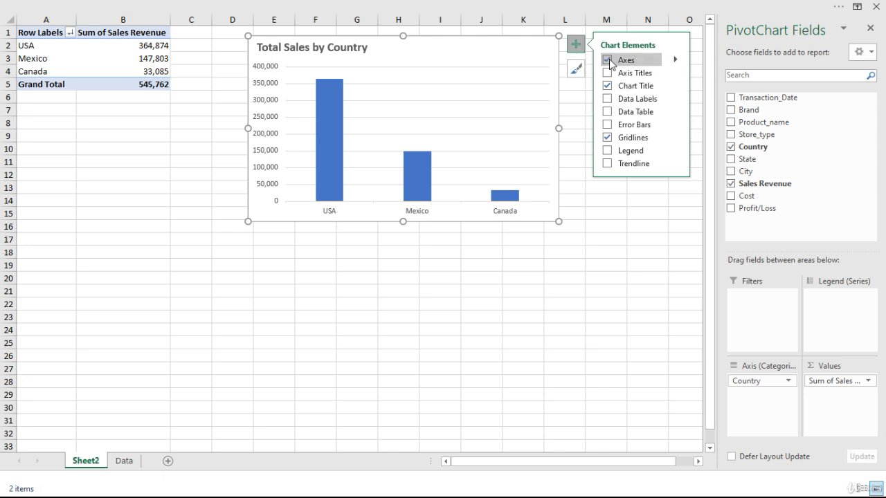
{"action": "left_click", "coordinate": [675, 61]}
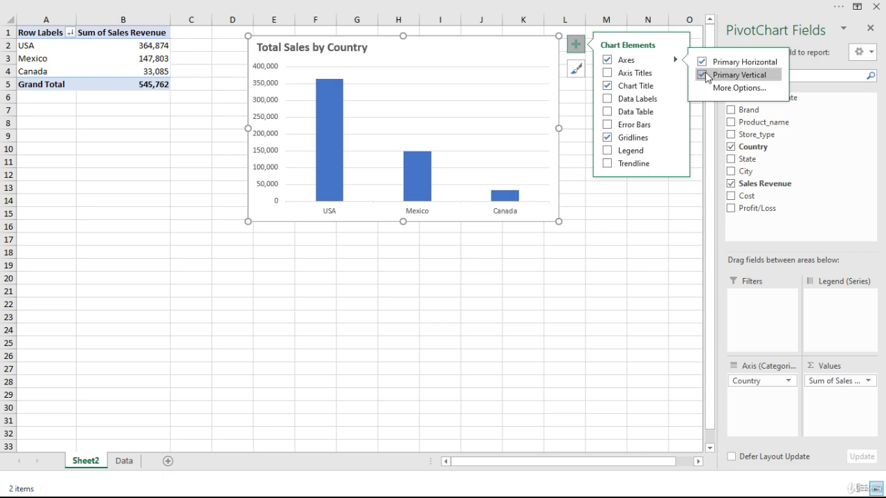
{"action": "left_click", "coordinate": [703, 76]}
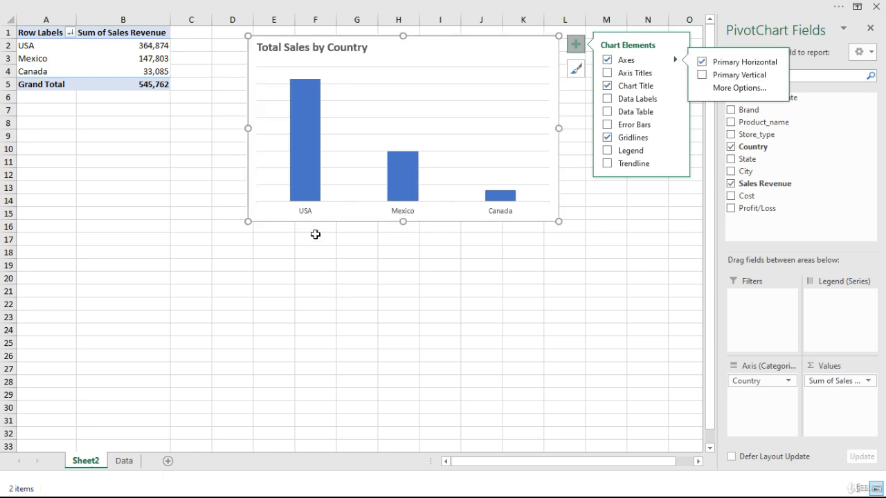
{"action": "left_click", "coordinate": [356, 277]}
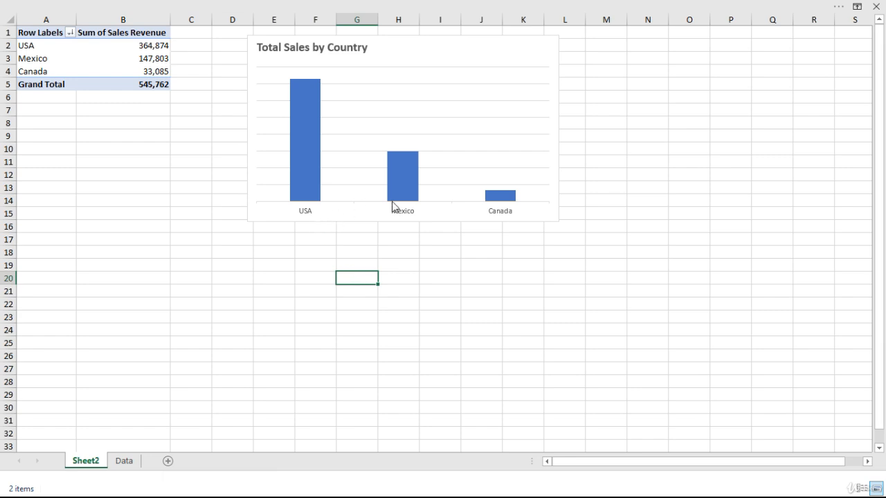